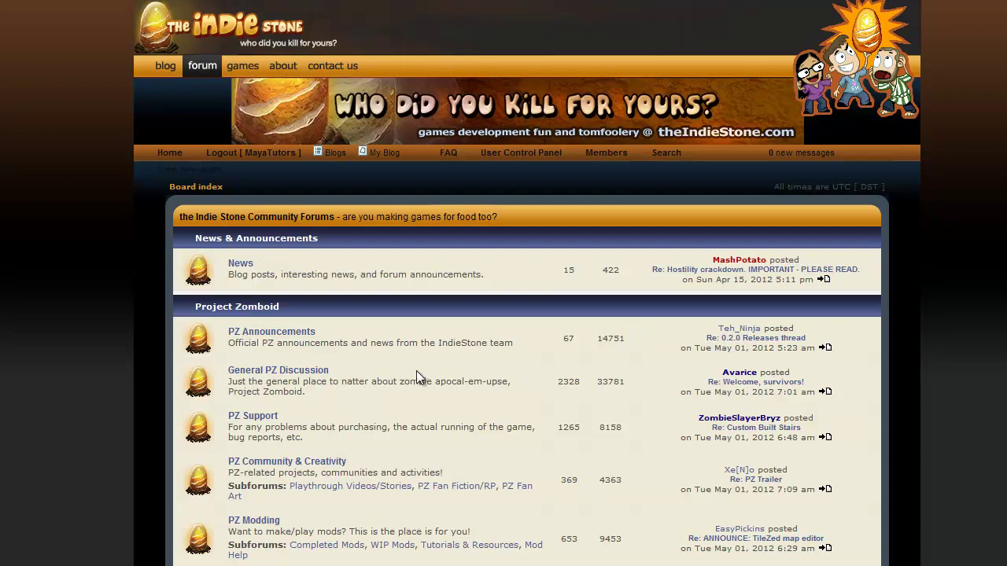
# - Open the PZ Announcements forum under Project Zomboid and go to its 0.2.0 Releases thread
pyautogui.scroll(-3, 304, 242)
pyautogui.scroll(3, 472, 228)
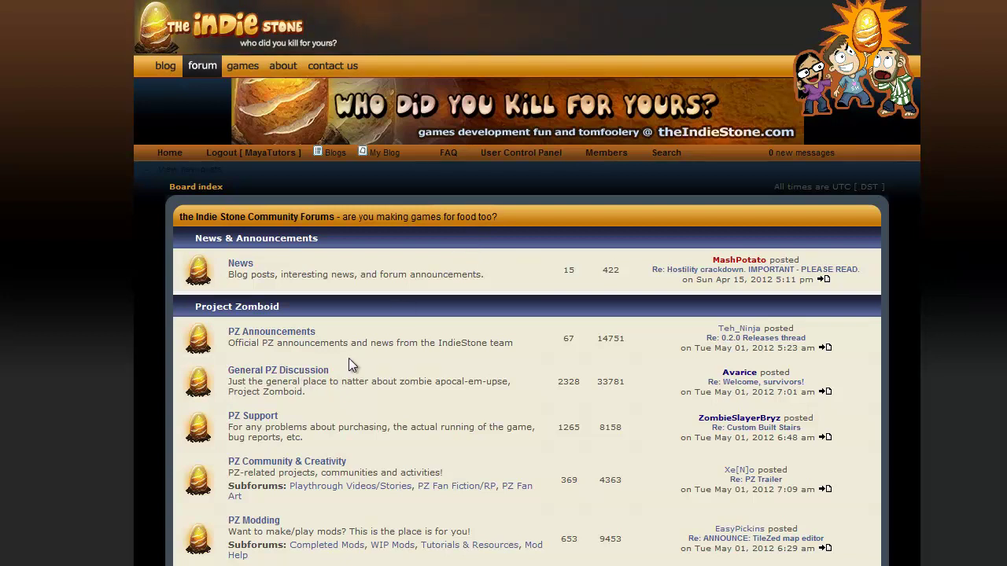
pyautogui.click(305, 336)
pyautogui.scroll(-2, 341, 315)
pyautogui.scroll(-3, 341, 311)
pyautogui.scroll(2, 393, 319)
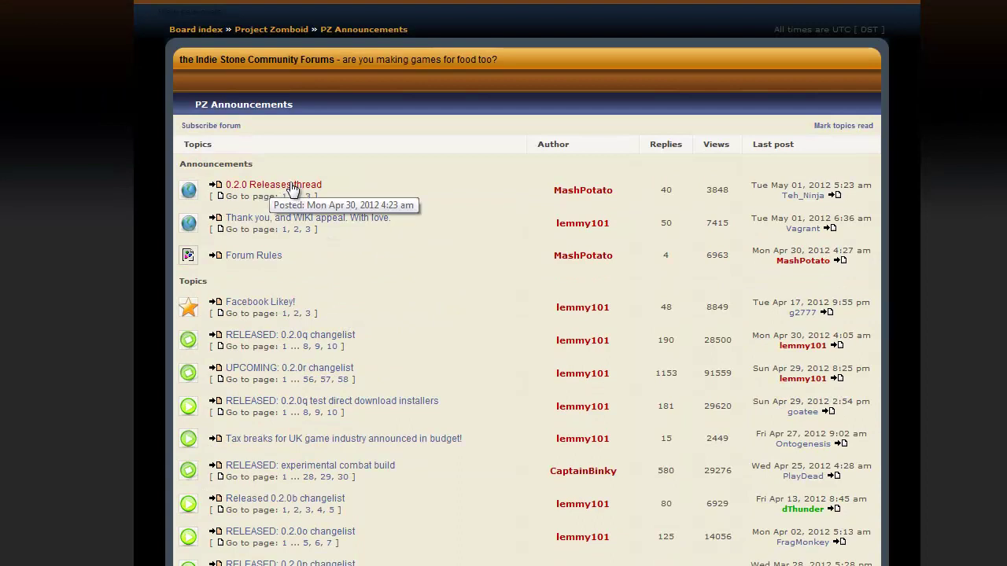
pyautogui.scroll(-8, 504, 314)
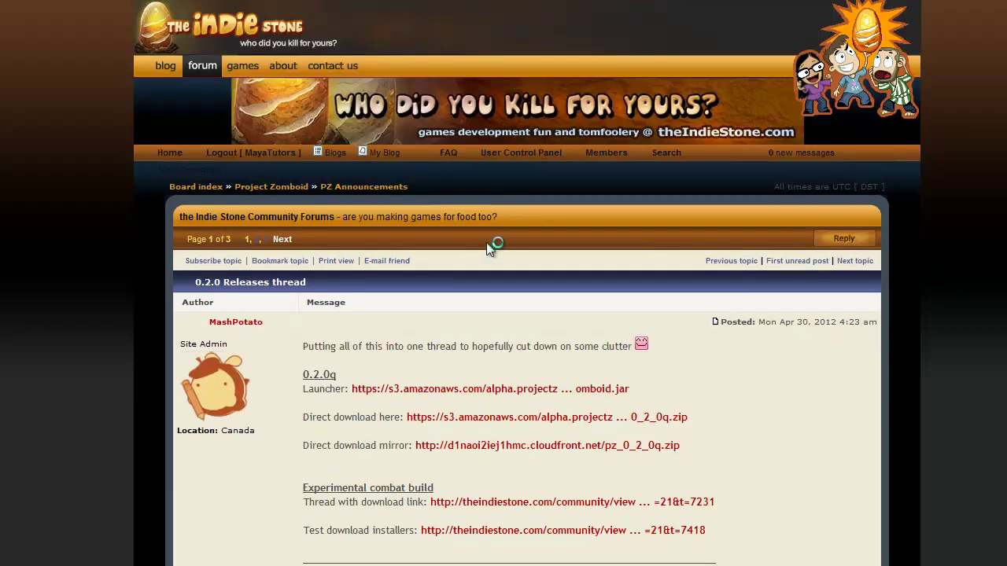
# - Review the 0.2.0q and combat build download links, and open the linked thread on trouble running the releases
pyautogui.scroll(-1, 487, 248)
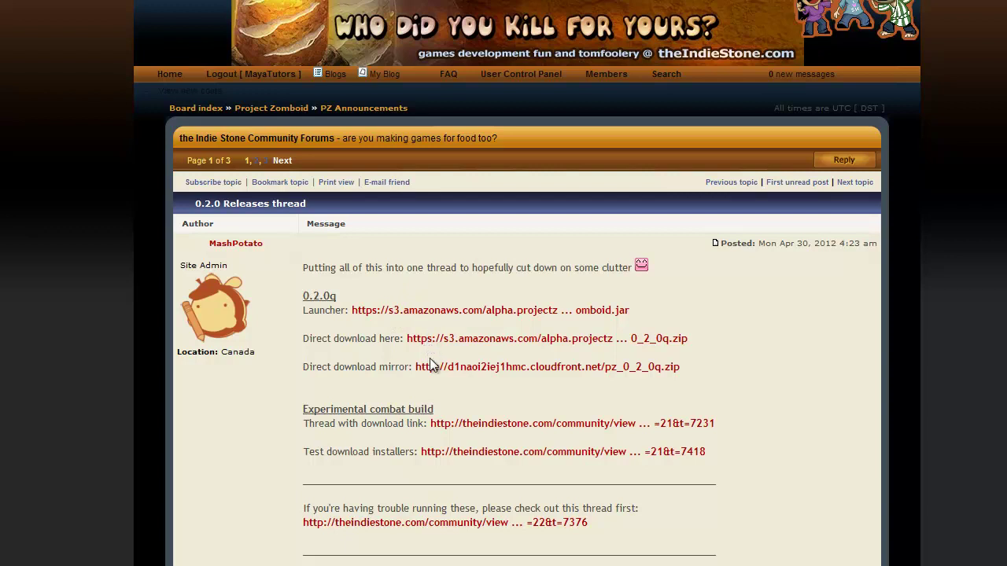
pyautogui.scroll(-1, 300, 374)
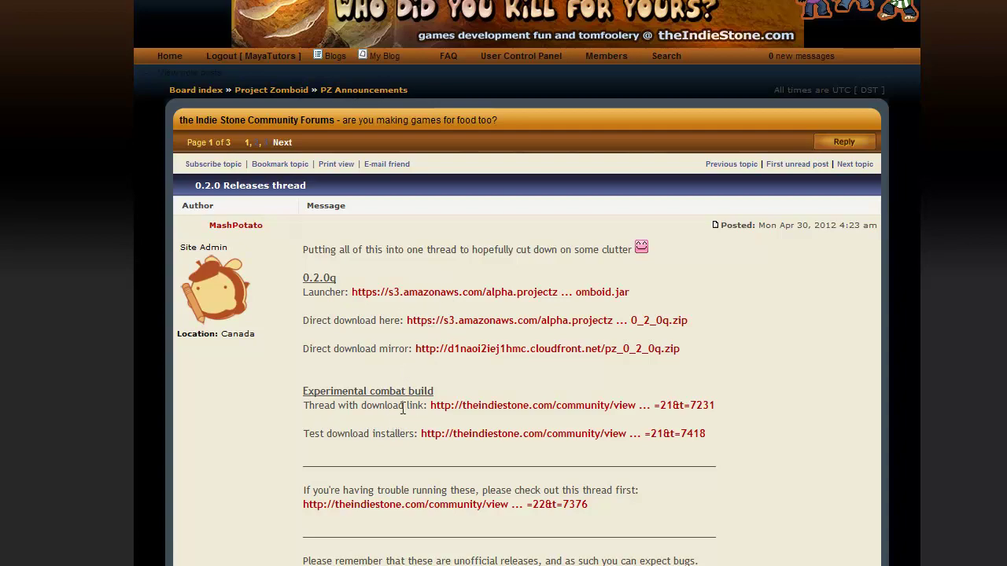
pyautogui.scroll(-1, 413, 429)
pyautogui.scroll(-1, 407, 431)
pyautogui.scroll(1, 407, 425)
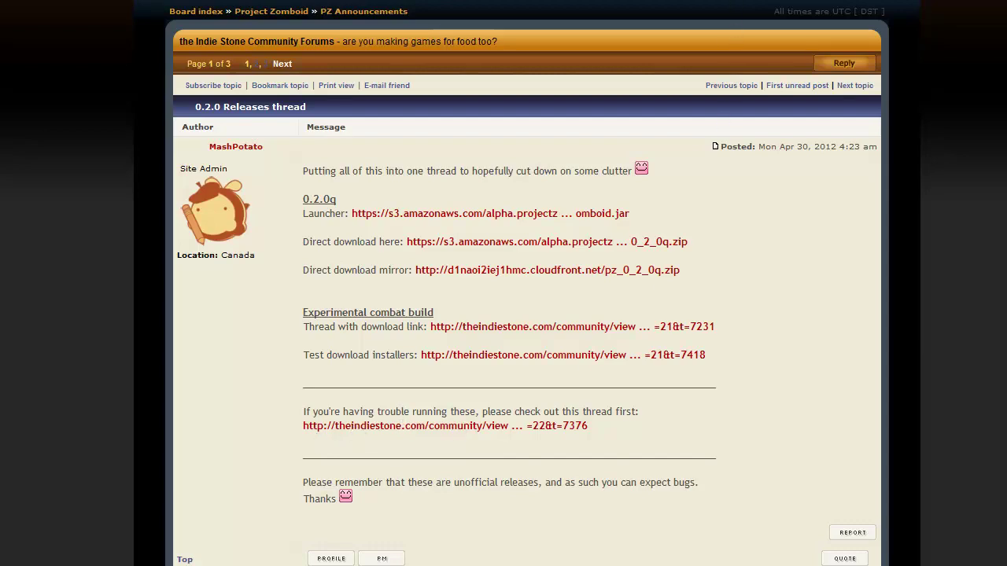
pyautogui.click(551, 426)
pyautogui.scroll(-2, 468, 195)
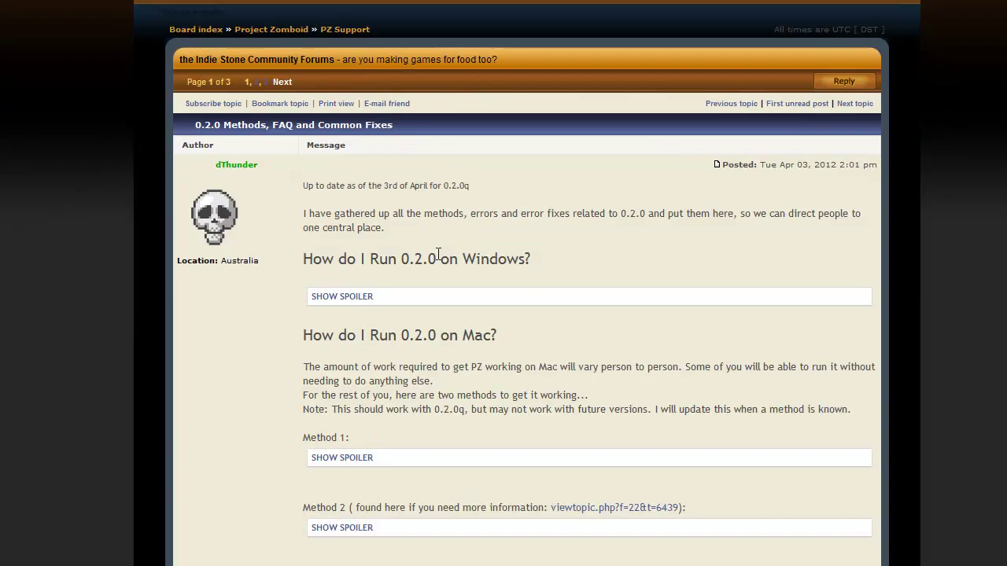
# - Expand the hidden instructions for running 0.2.0 on Windows and highlight the list of installation steps
pyautogui.scroll(-2, 461, 236)
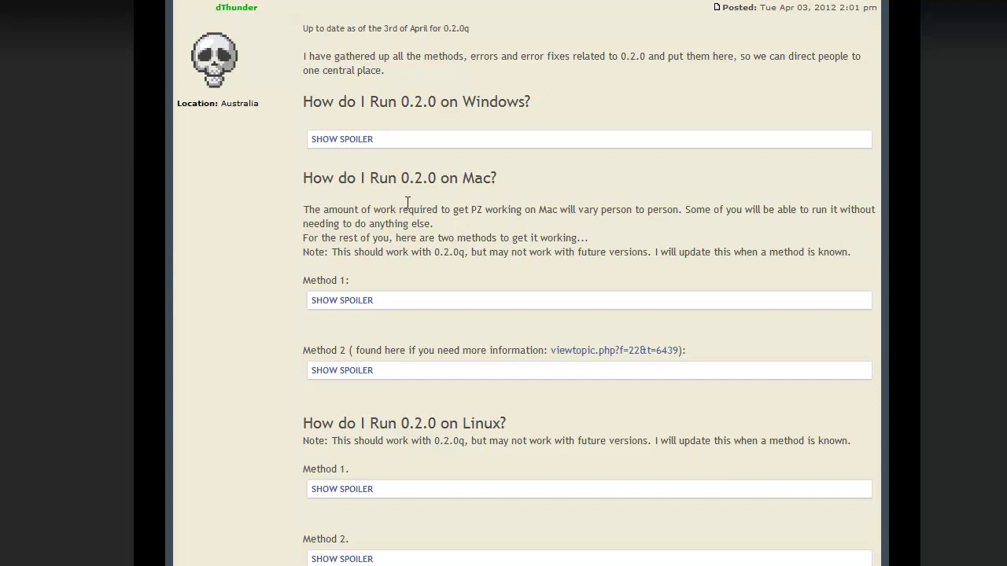
pyautogui.click(342, 139)
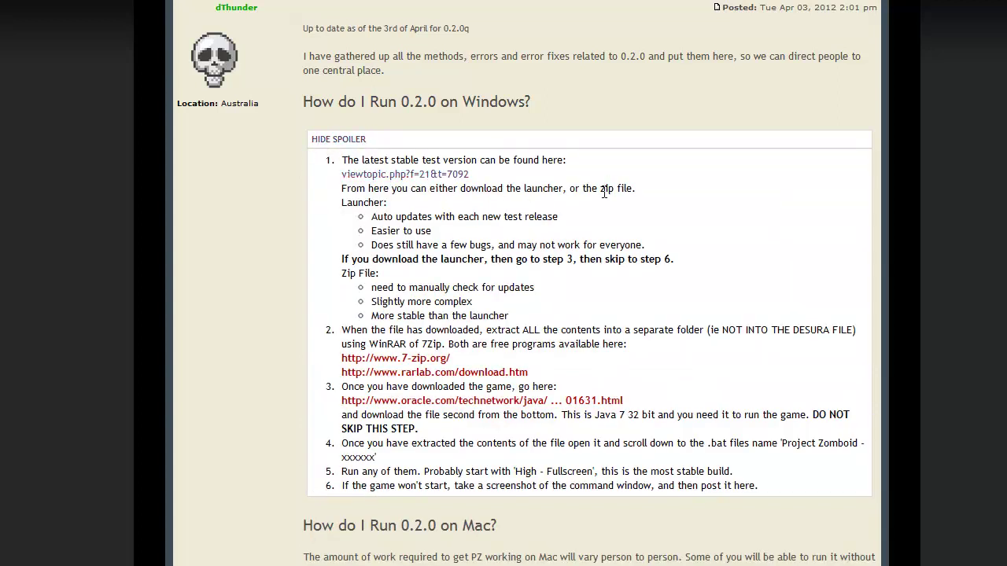
pyautogui.scroll(-1, 598, 202)
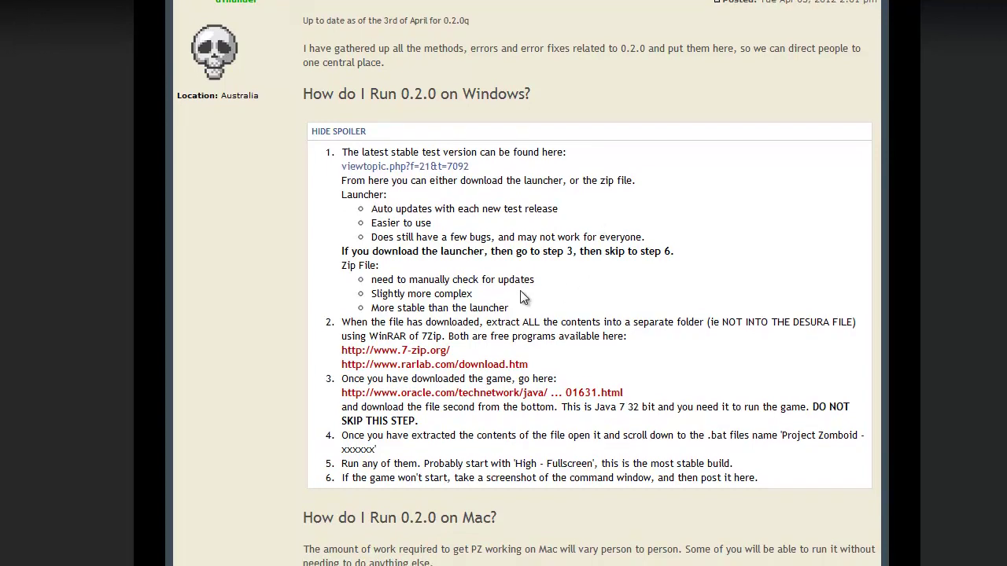
pyautogui.moveTo(700, 478); pyautogui.dragTo(329, 154)
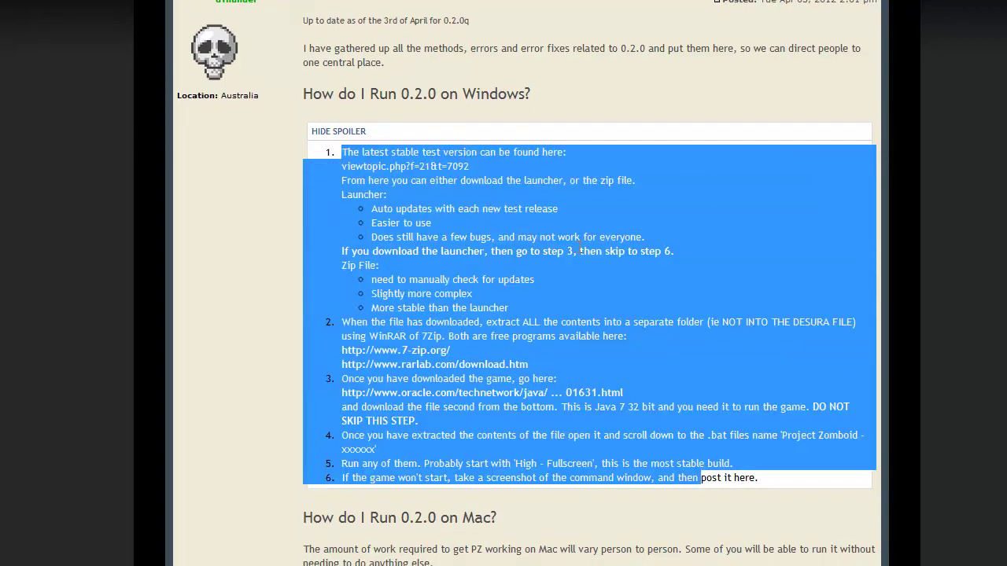
pyautogui.click(329, 153)
# - Return to the releases thread and examine Oracle's Java SE Runtime Environment 7 download page
pyautogui.hotkey('alt', 'Left')
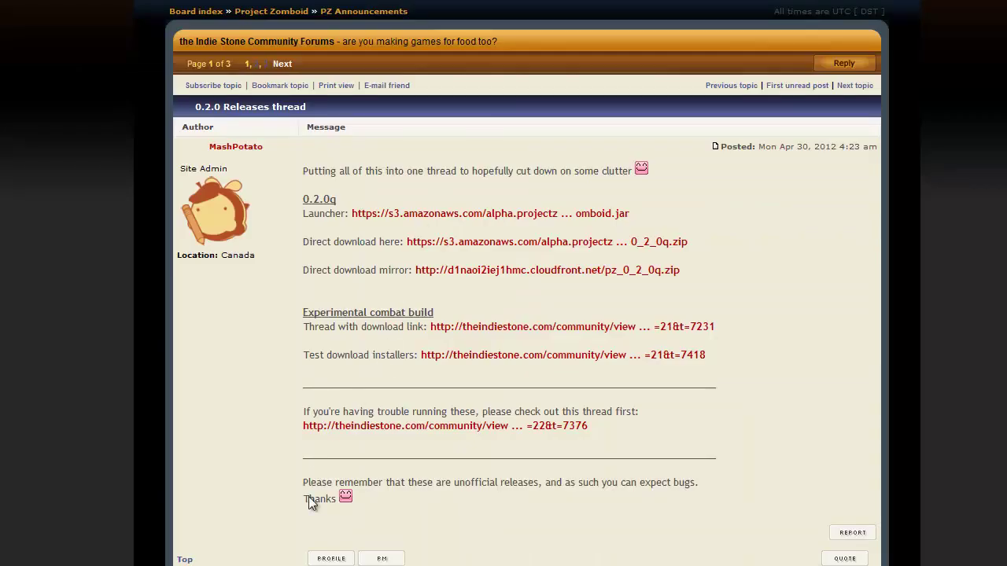
pyautogui.hotkey('alt', 'Right')
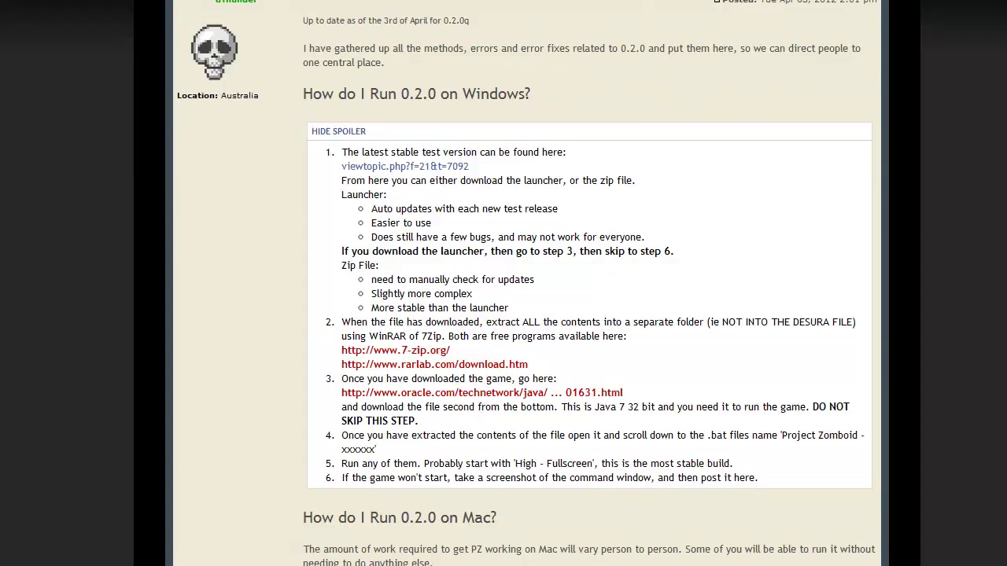
pyautogui.hotkey('alt', 'Left')
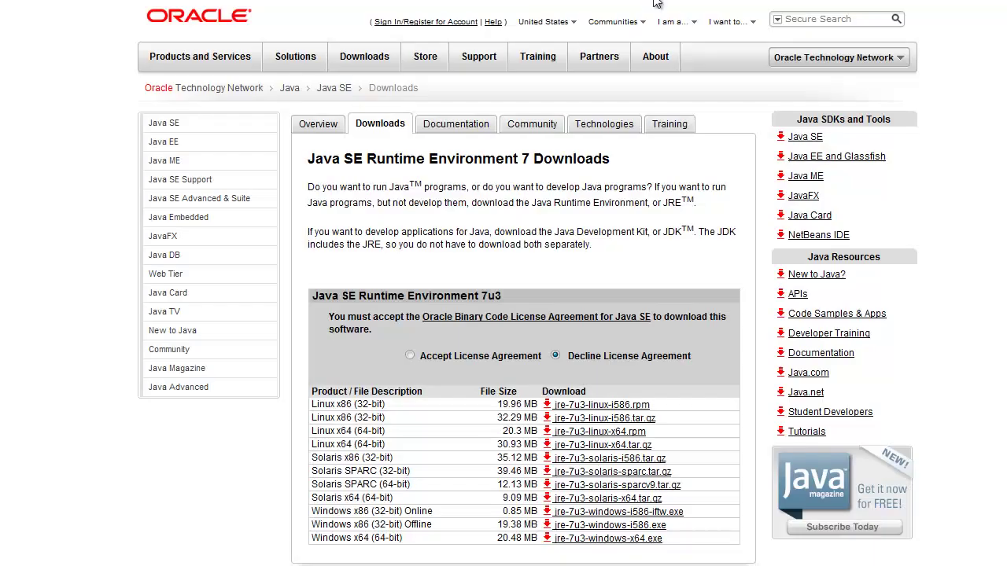
pyautogui.scroll(-1, 630, 47)
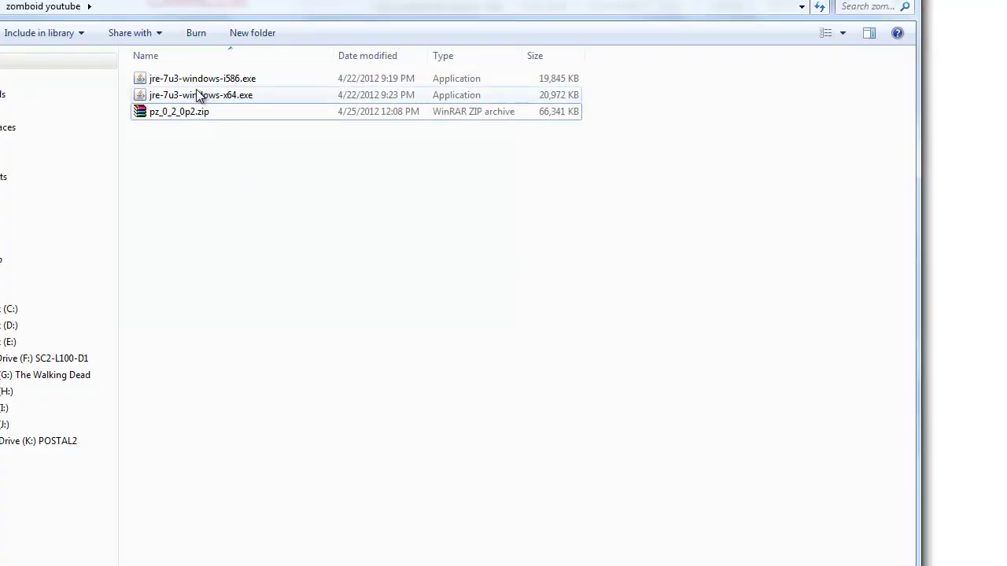
# - Run the 32-bit Java installer jre-7u3-windows-i586.exe from the zomboid youtube folder, declining to reinstall
pyautogui.click(205, 94)
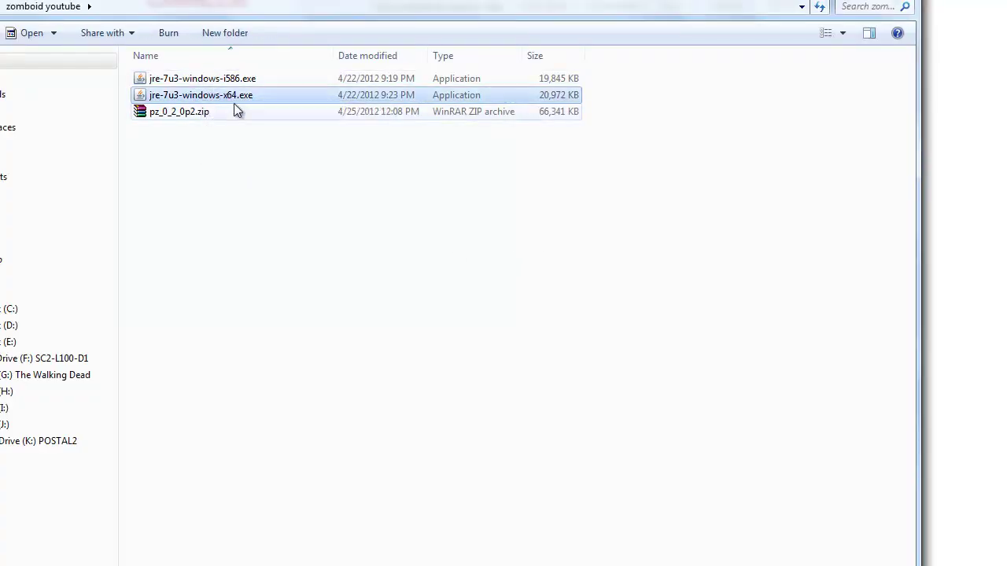
pyautogui.click(224, 86)
pyautogui.click(226, 93)
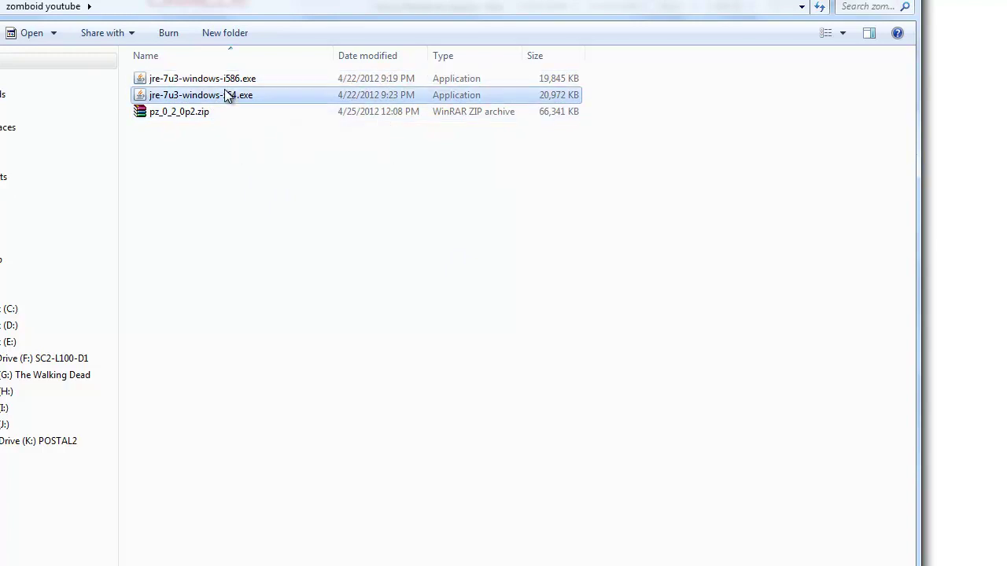
pyautogui.click(231, 81)
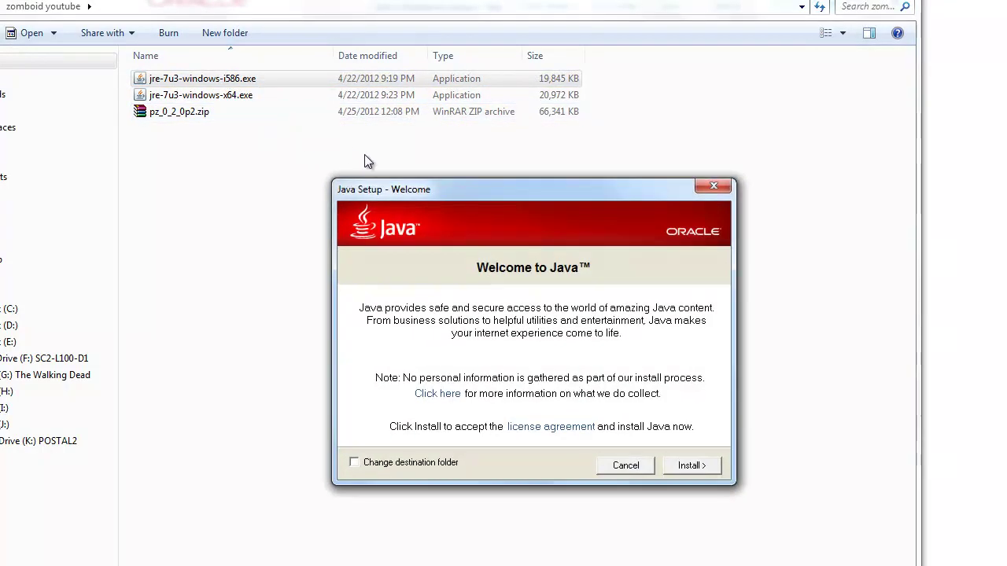
pyautogui.click(684, 464)
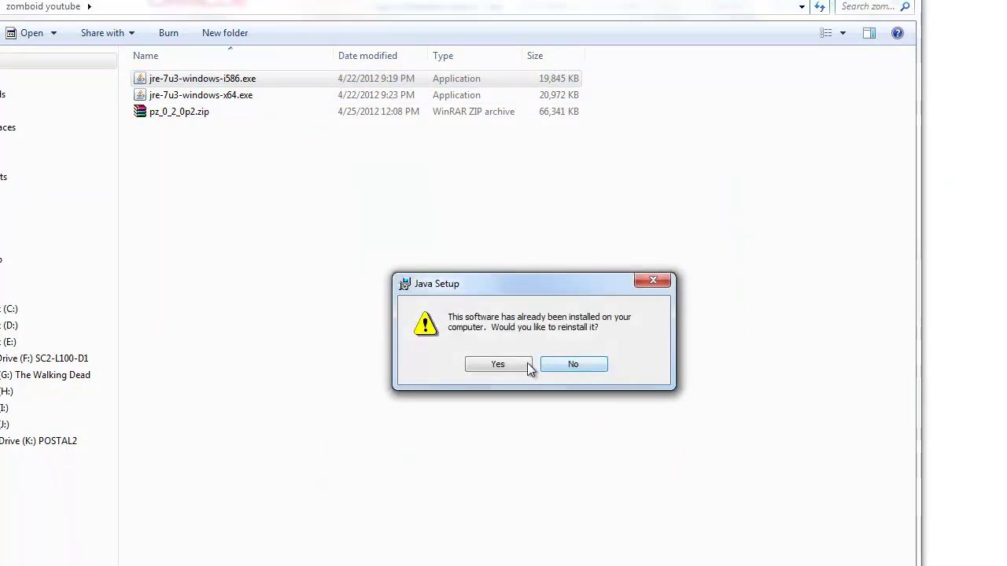
pyautogui.click(574, 364)
# - Run the 64-bit Java installer jre-7u3-windows-x64.exe, declining to reinstall
pyautogui.doubleClick(225, 94)
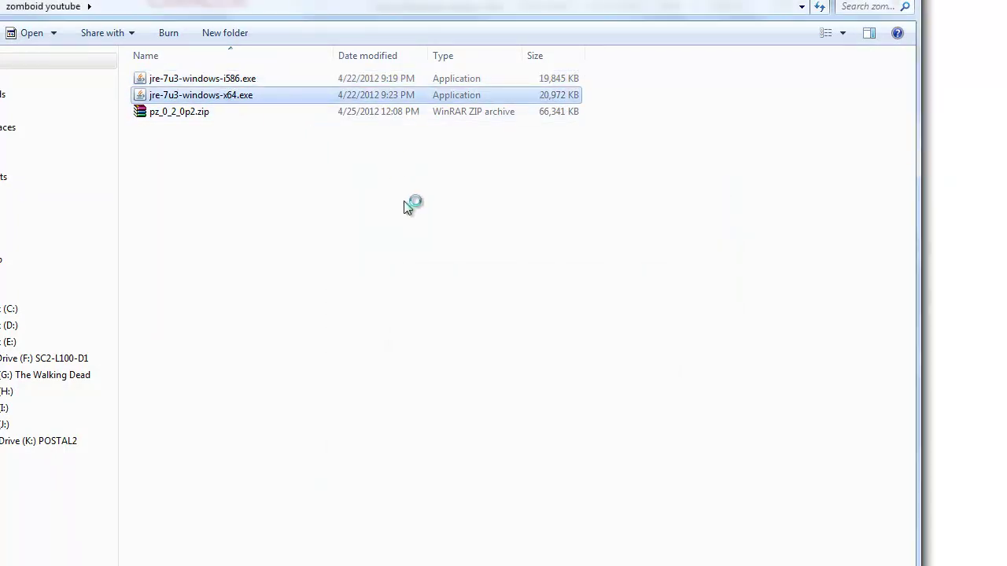
pyautogui.click(688, 465)
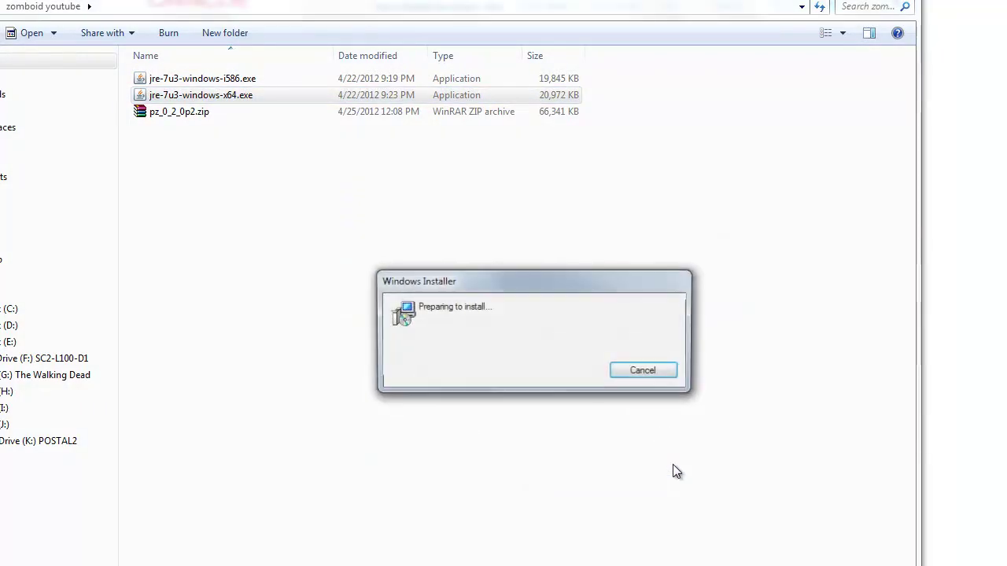
pyautogui.click(588, 366)
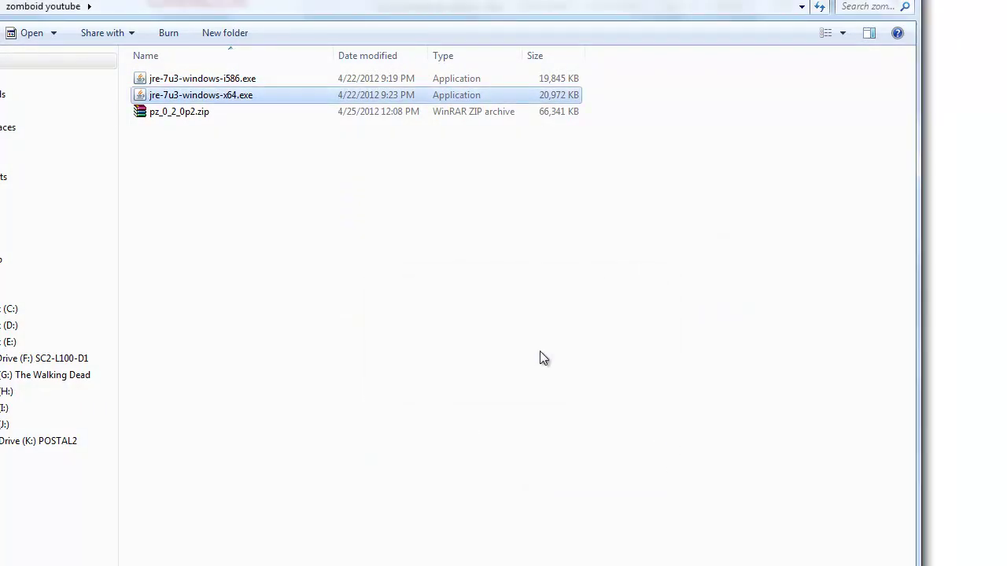
pyautogui.click(376, 253)
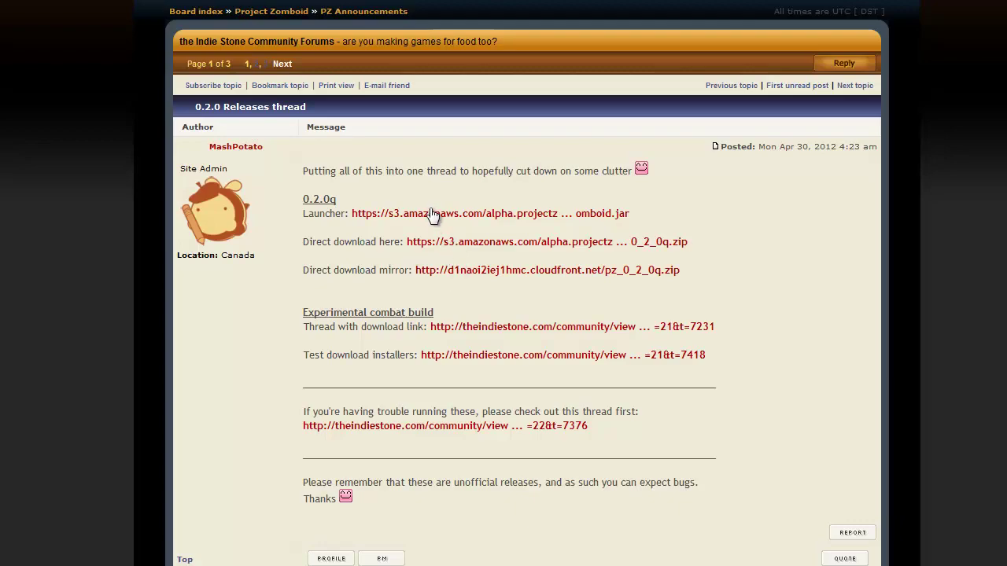
# - Extract the pz_0_2_0p2.zip archive into its own pz_0_2_0p2 folder and open that folder
pyautogui.hotkey('alt', 'Tab')
pyautogui.click(228, 113)
pyautogui.rightClick(230, 117)
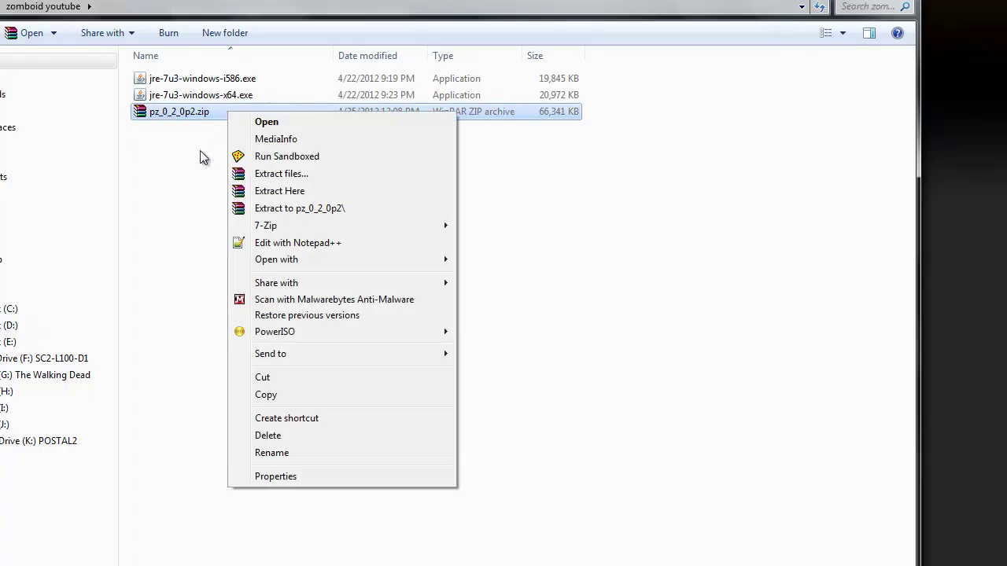
pyautogui.click(272, 208)
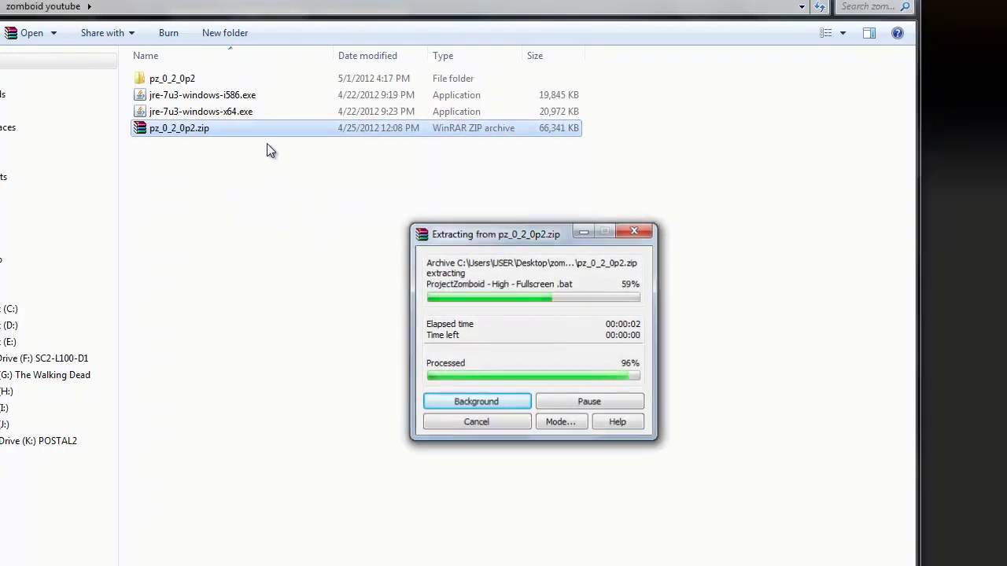
pyautogui.doubleClick(211, 79)
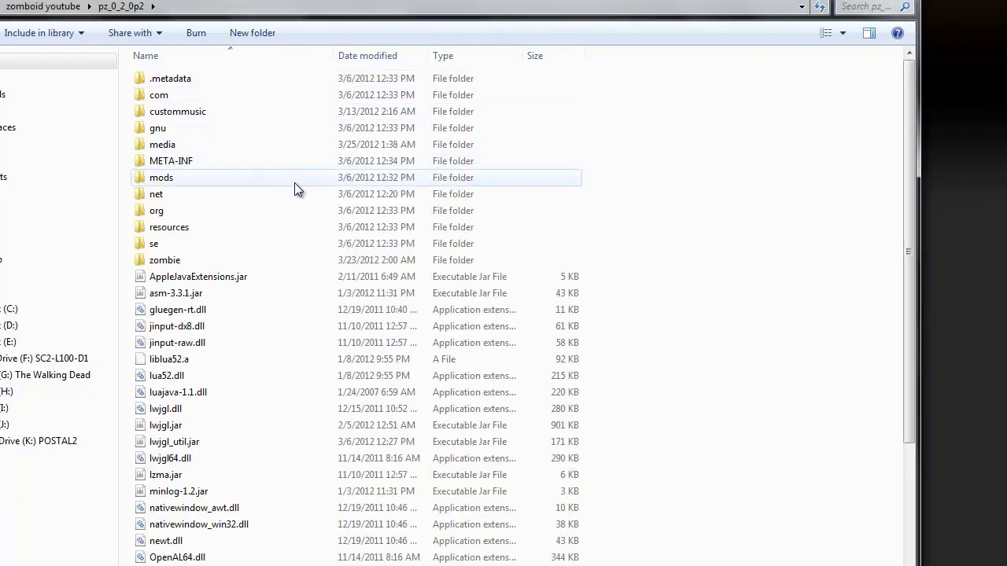
# - Examine the ProjectZomboid batch files for the HD, High, Low and Fullscreen launch variants
pyautogui.scroll(-4, 328, 196)
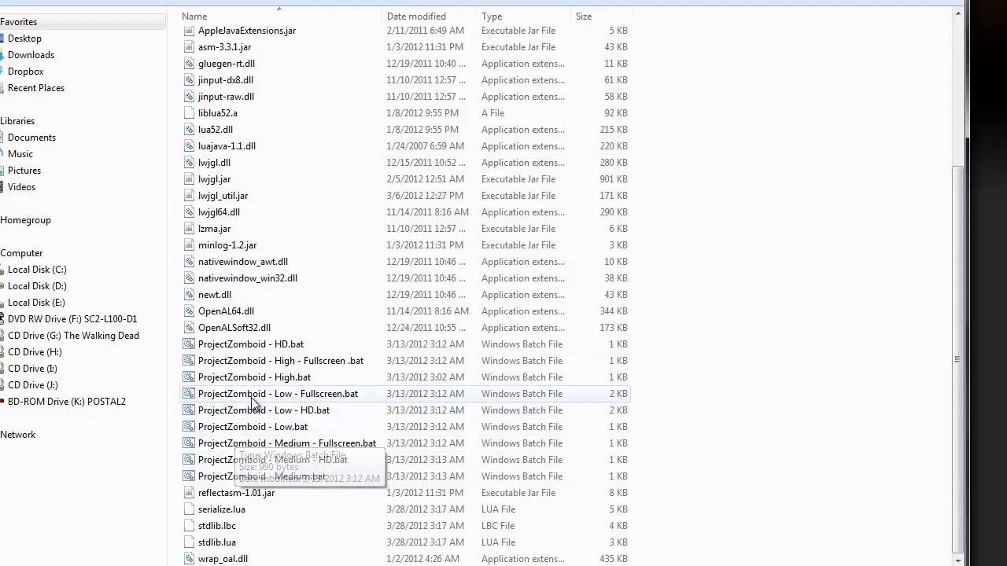
pyautogui.click(270, 378)
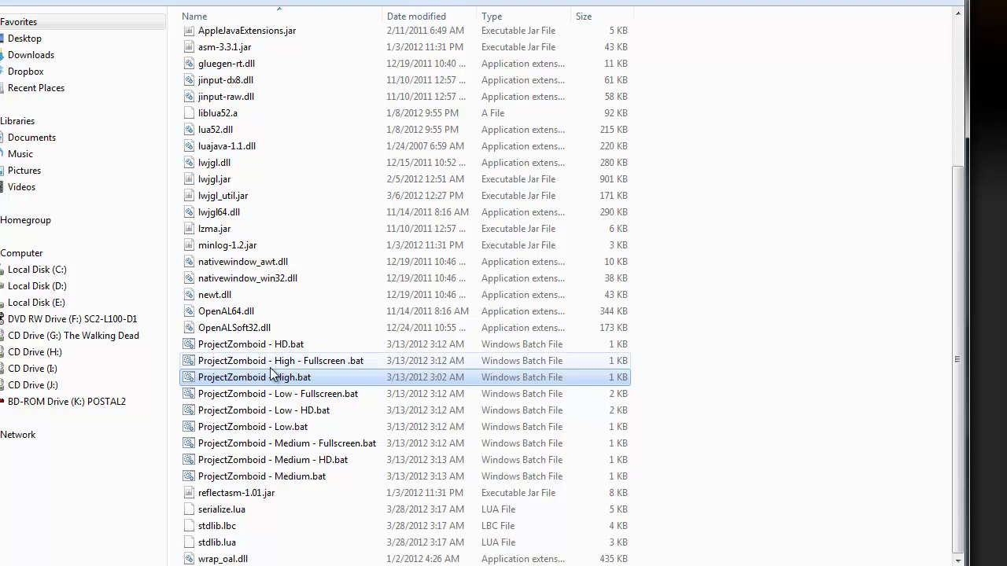
pyautogui.click(303, 349)
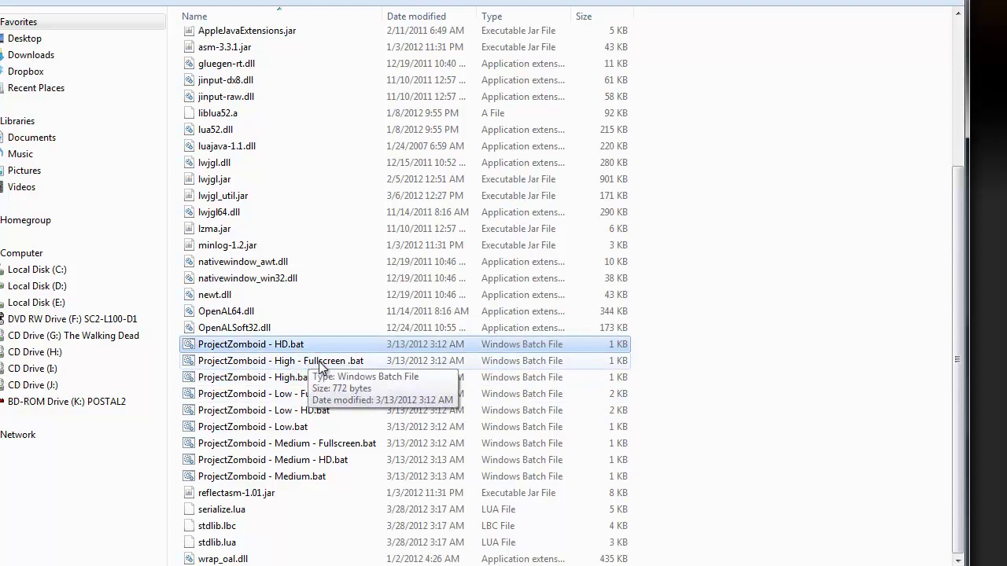
pyautogui.press('Down')
pyautogui.press('Down')
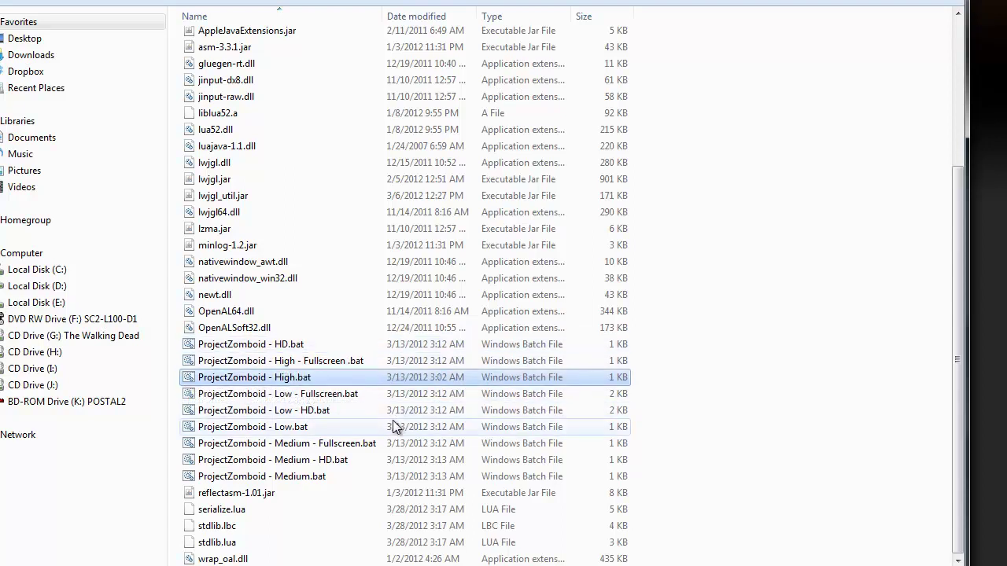
pyautogui.click(366, 396)
pyautogui.press('Down')
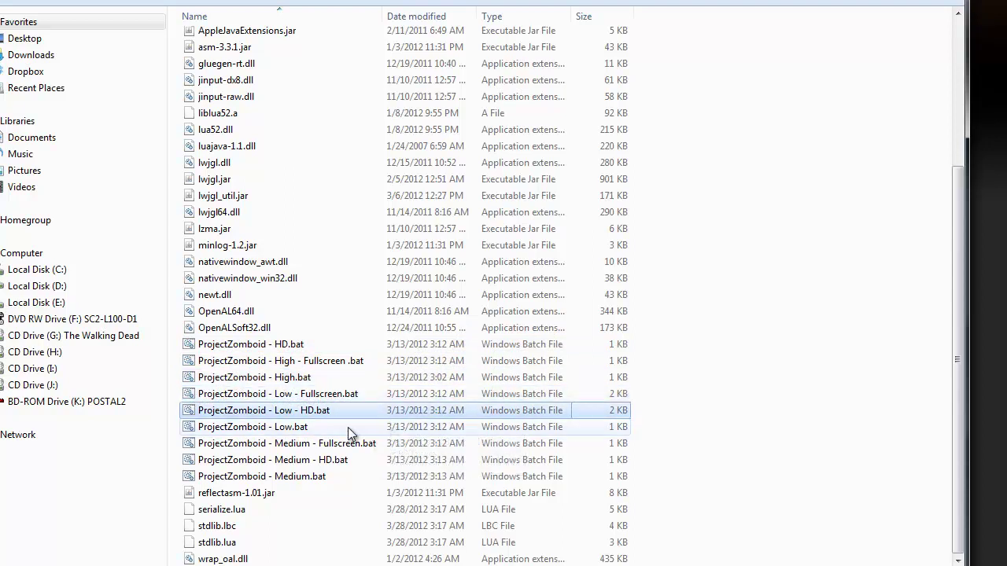
pyautogui.click(295, 429)
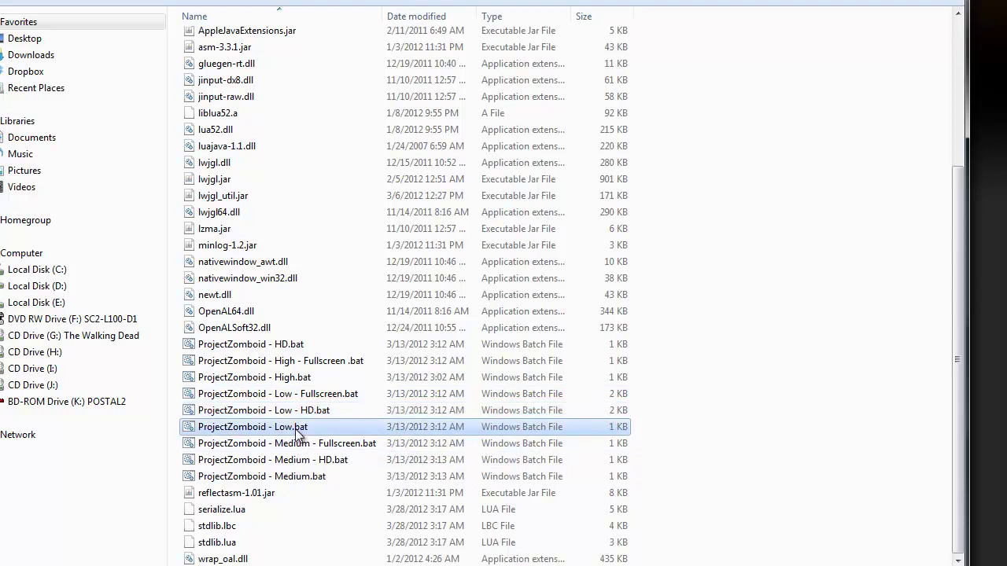
# - Launch the game in high quality using ProjectZomboid - High.bat
pyautogui.click(325, 382)
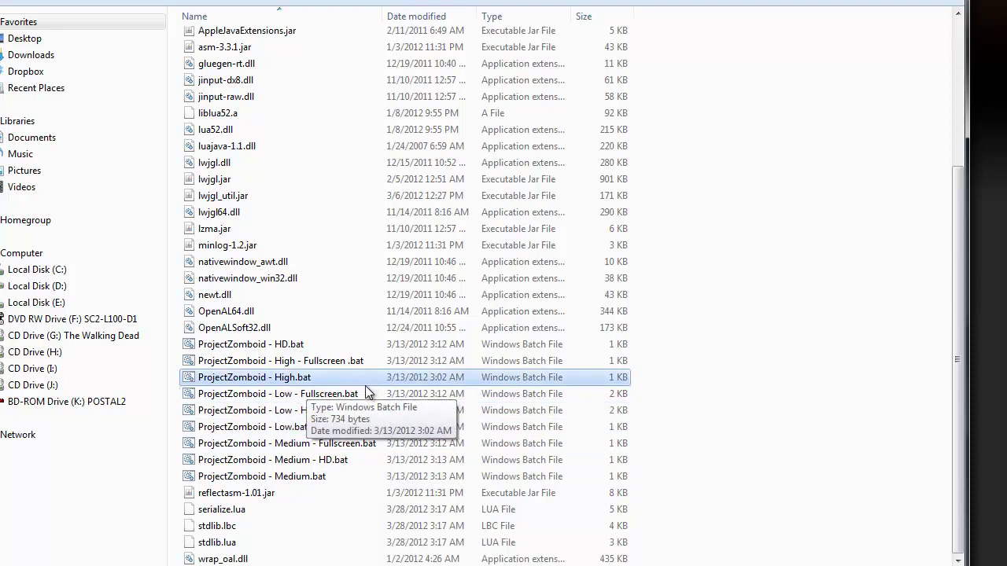
pyautogui.click(700, 361)
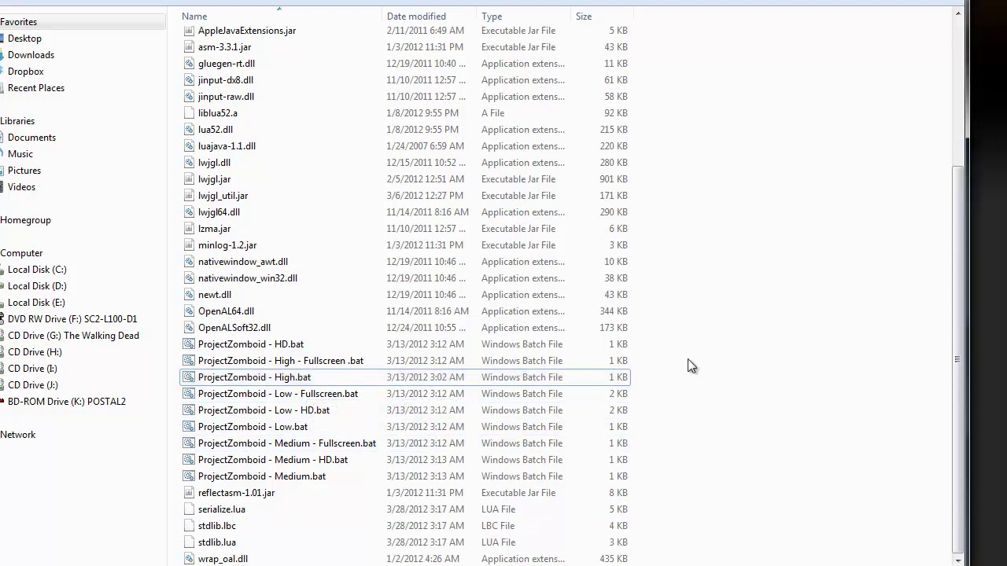
pyautogui.doubleClick(308, 379)
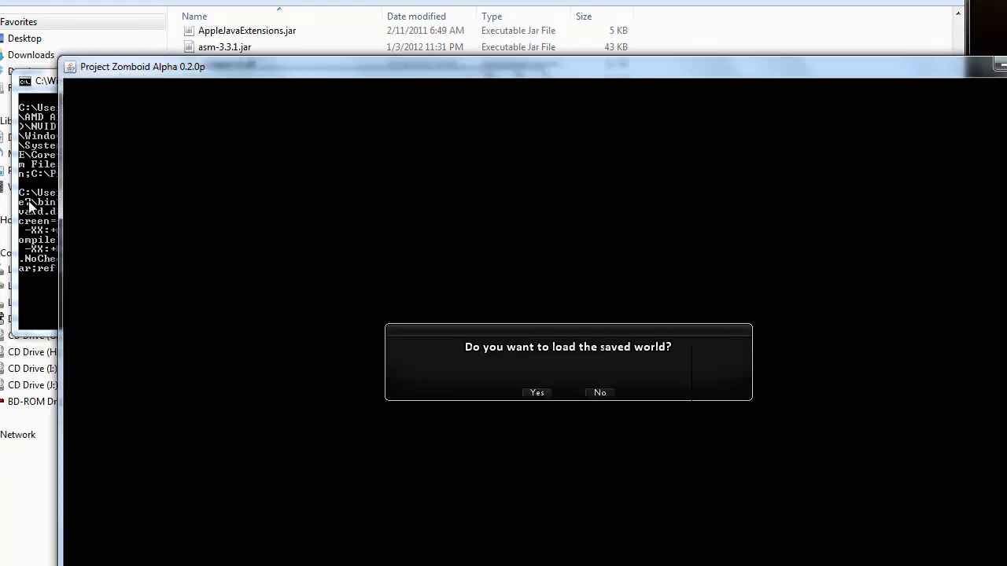
# - View the game's command console, quit the running game and dismiss the console
pyautogui.click(37, 211)
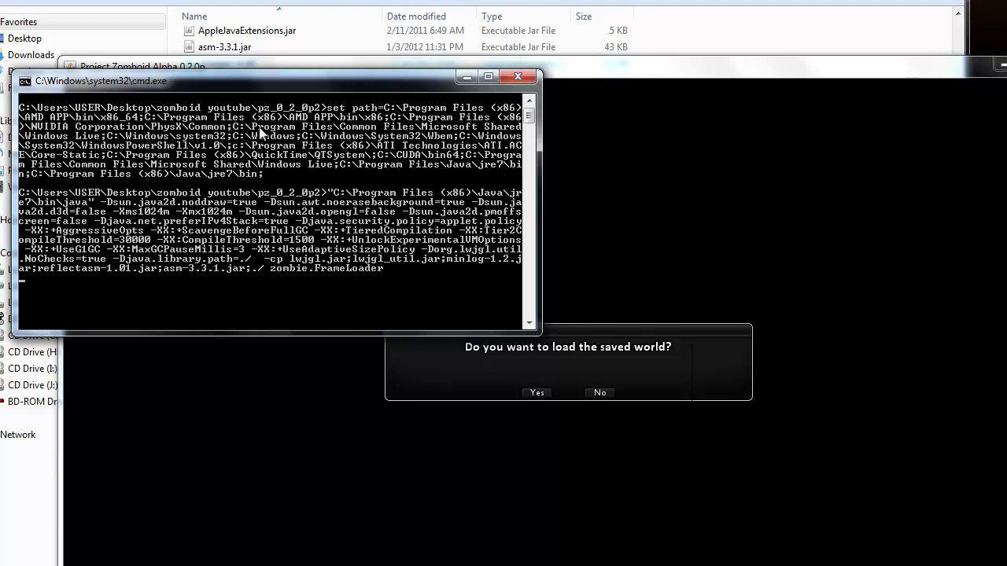
pyautogui.click(642, 160)
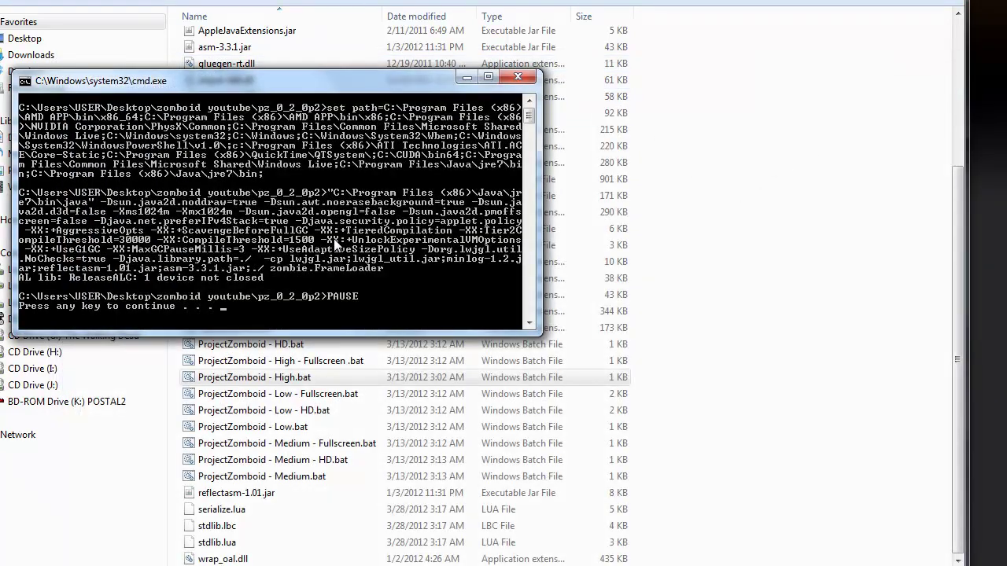
pyautogui.press('Return')
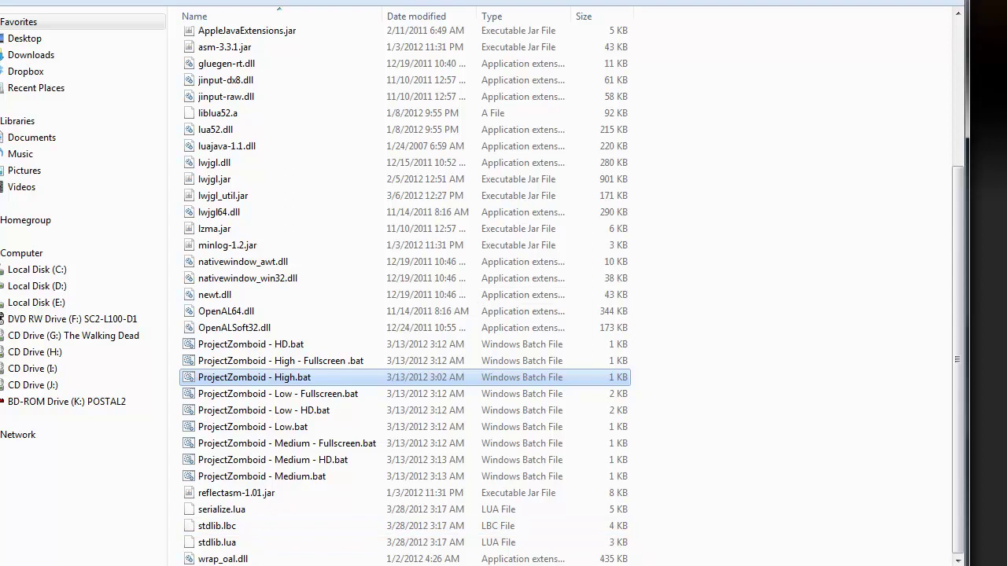
# - Return to the parent folder, launch ProjectZomboid.jar and move its launcher window clear of the file names
pyautogui.press('BackSpace')
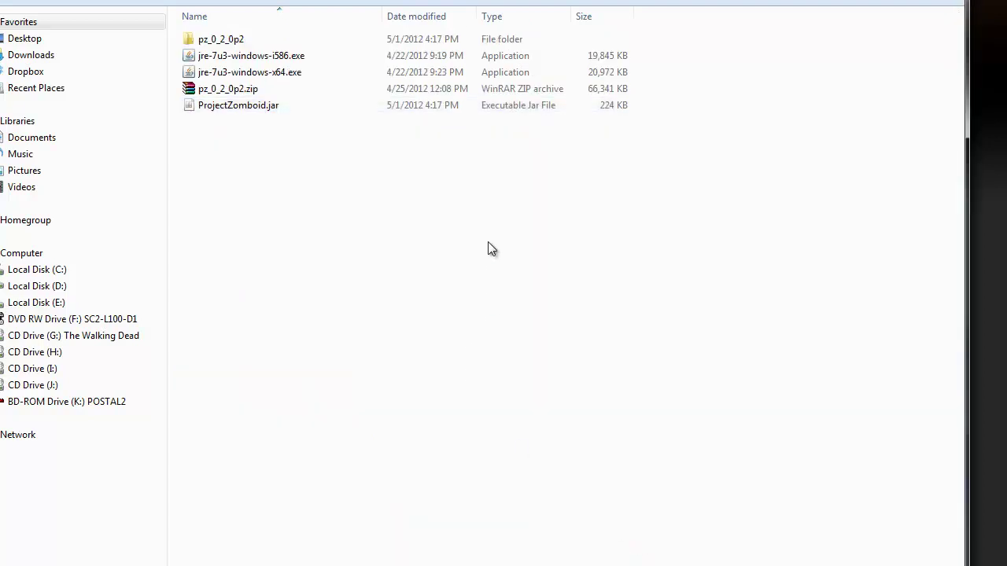
pyautogui.click(299, 106)
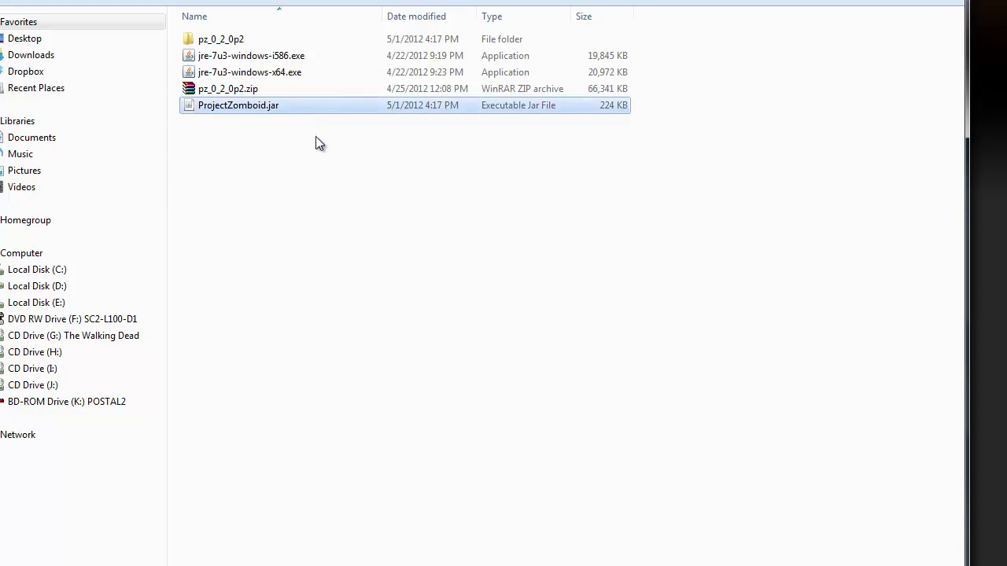
pyautogui.doubleClick(259, 116)
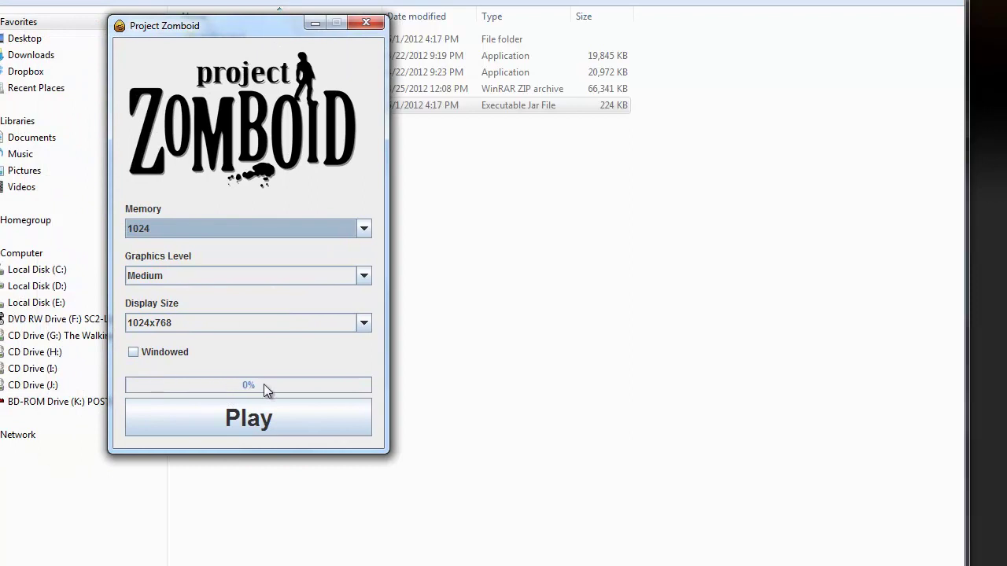
pyautogui.moveTo(272, 24); pyautogui.dragTo(592, 96)
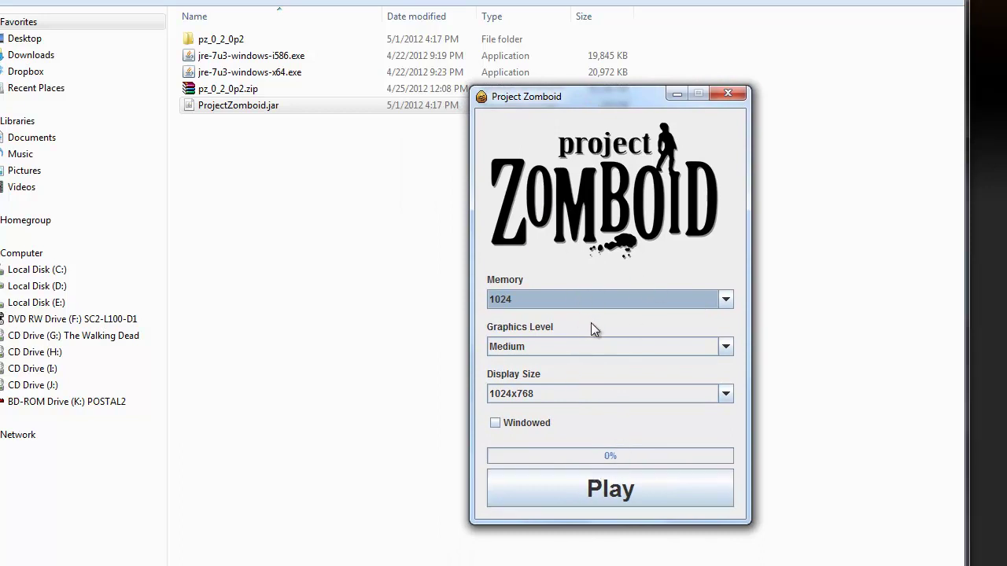
# - Examine the launcher's Memory, Graphics Level, Display Size and Windowed options, and close the launcher
pyautogui.click(725, 299)
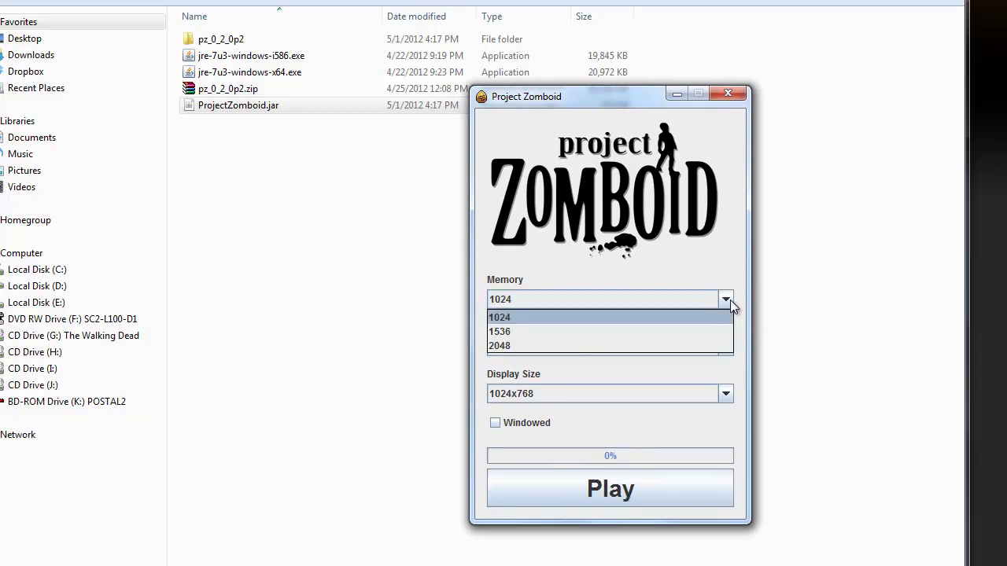
pyautogui.click(730, 299)
pyautogui.click(731, 344)
pyautogui.click(731, 343)
pyautogui.click(725, 393)
pyautogui.click(724, 395)
pyautogui.click(727, 396)
pyautogui.click(668, 413)
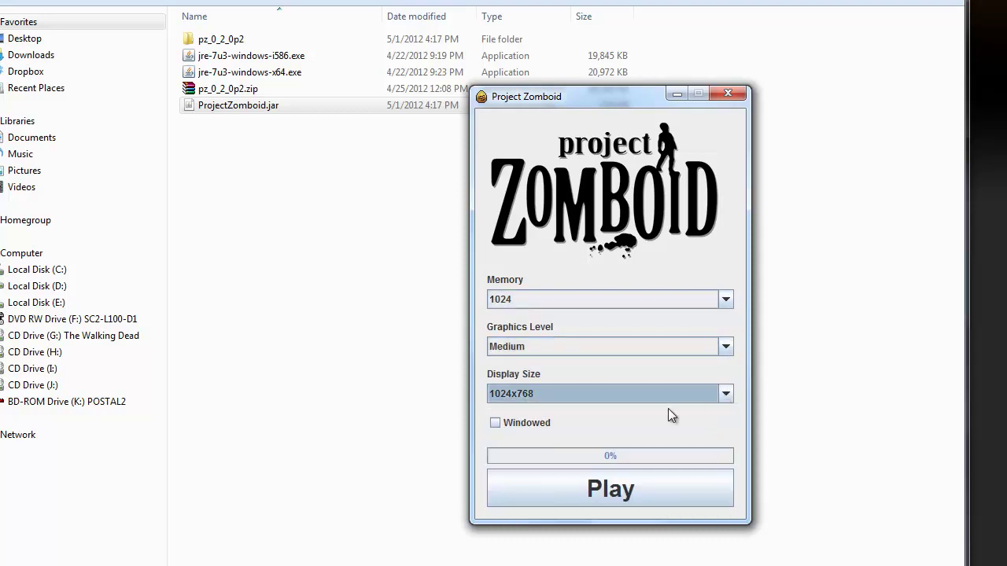
pyautogui.click(512, 427)
pyautogui.click(544, 422)
pyautogui.click(735, 96)
pyautogui.click(465, 278)
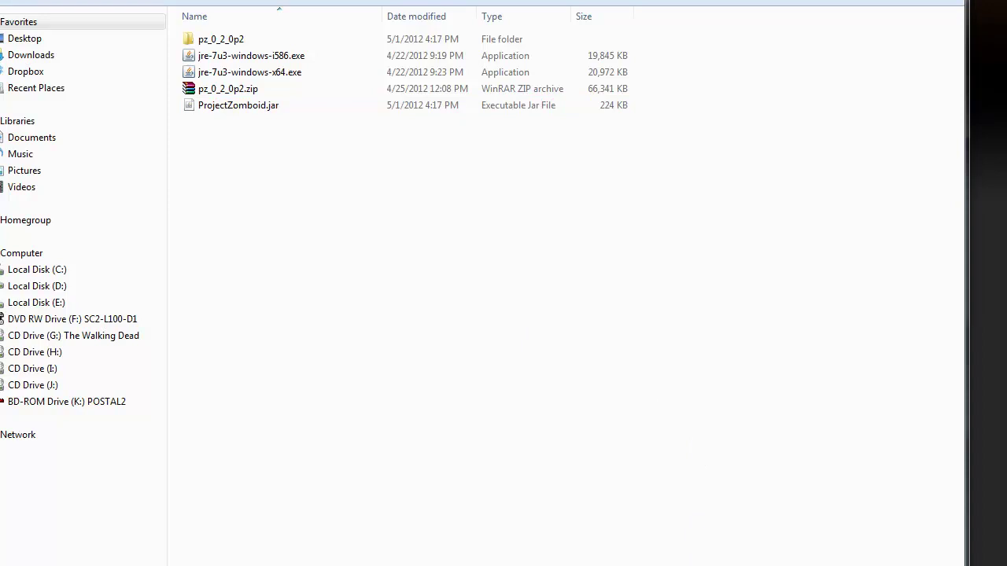
pyautogui.click(556, 413)
pyautogui.click(336, 56)
pyautogui.click(337, 72)
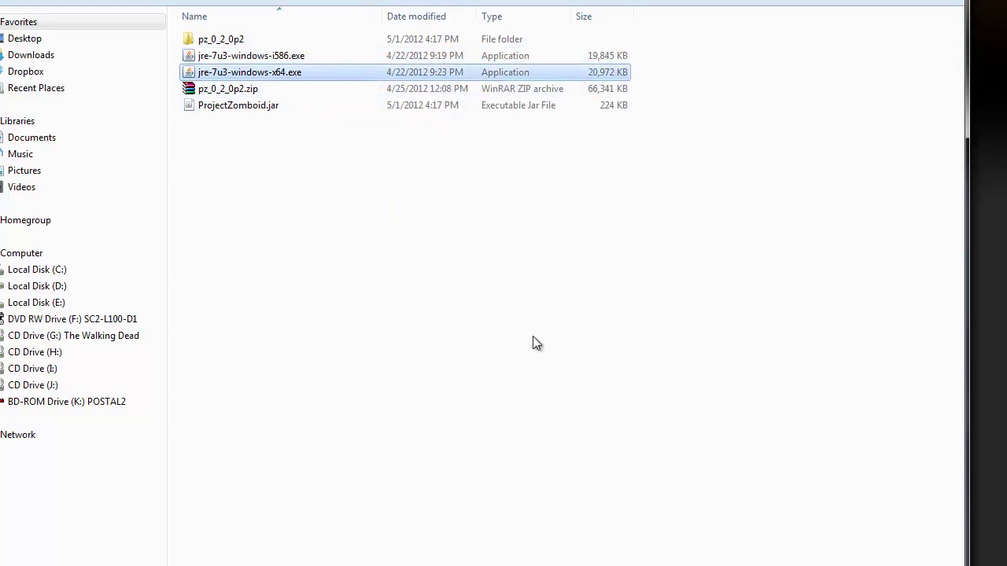
pyautogui.moveTo(542, 362); pyautogui.dragTo(259, 32)
pyautogui.click(460, 266)
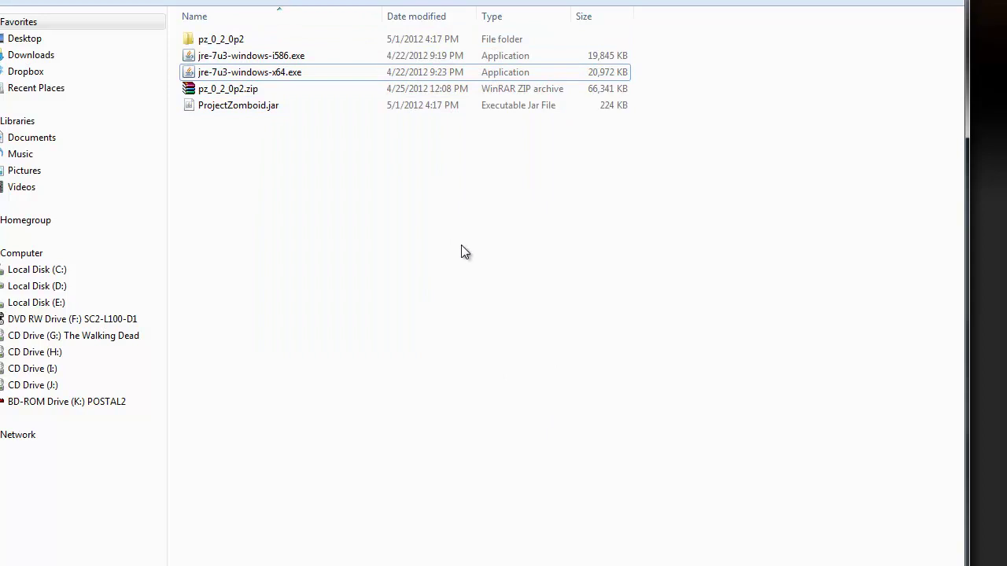